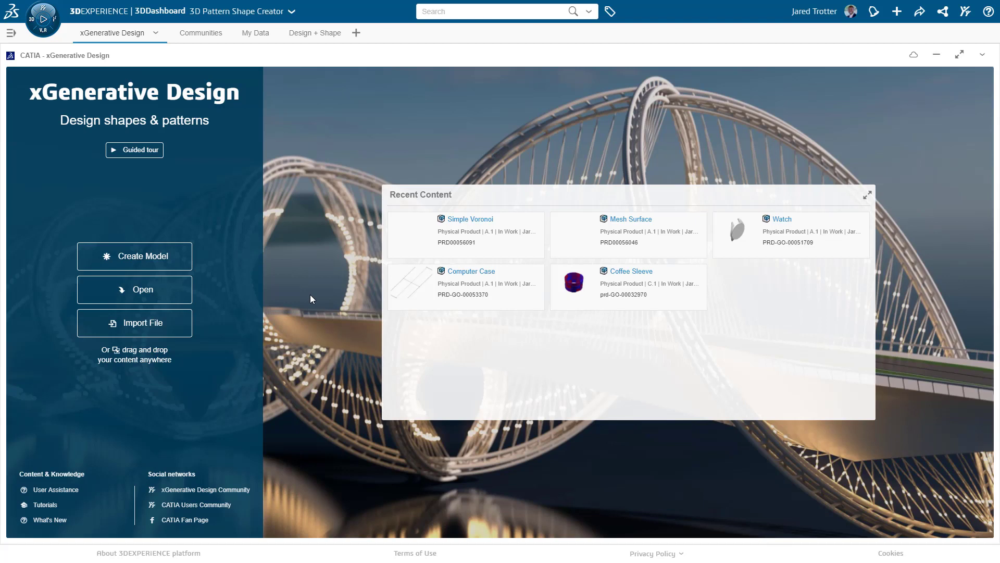
Open the Simple Voronoi model from Recent Content and orbit around its square surface
click(409, 244)
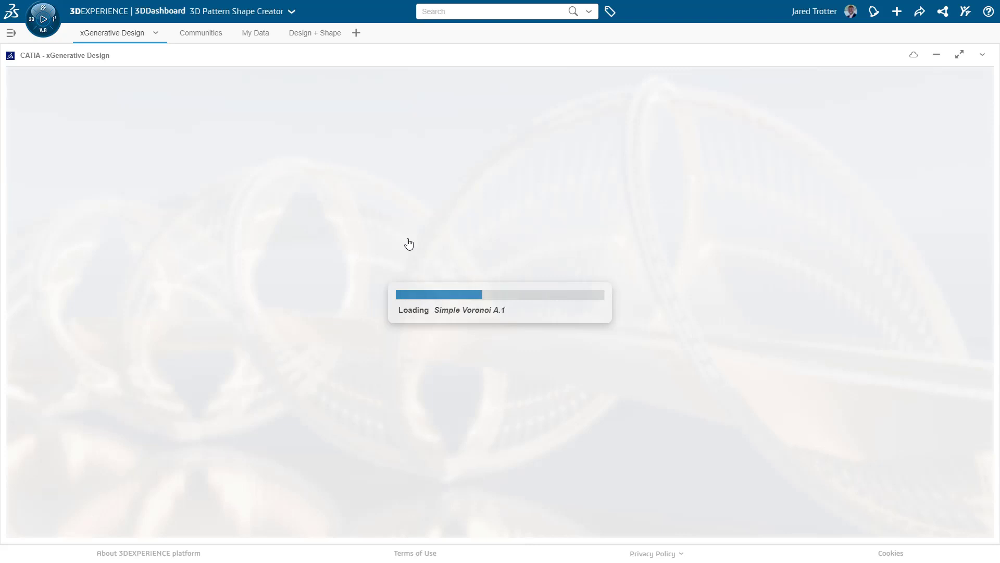
middle_drag(408, 241, 372, 224)
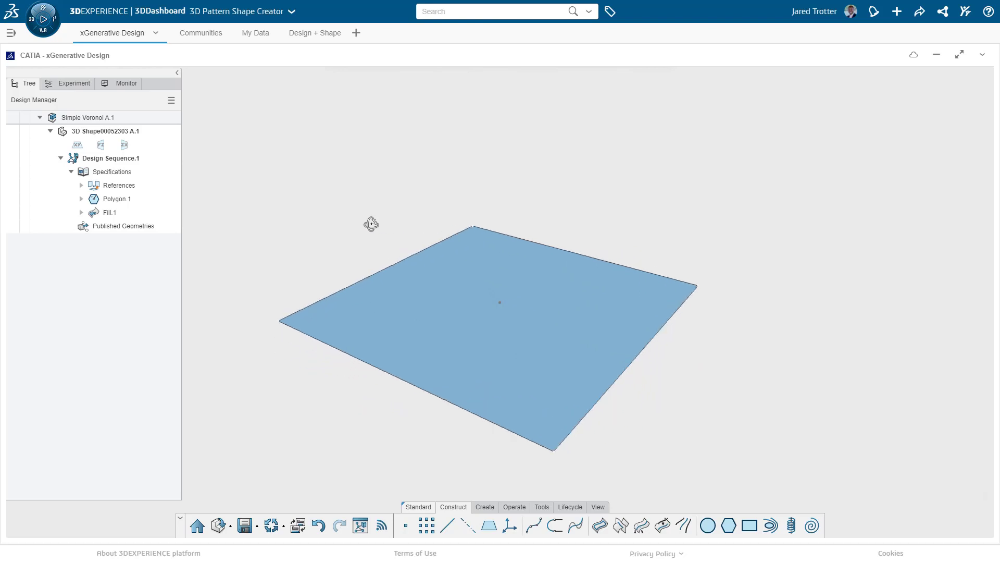
Add a Grid UV Points feature on Fill.1 with 5 points in U and 5 in V
click(427, 525)
click(456, 381)
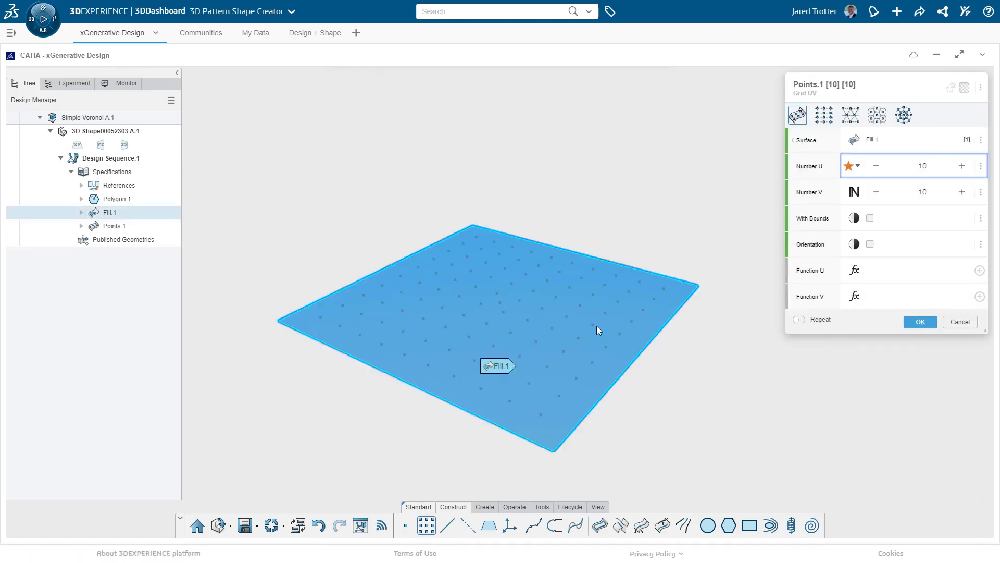
double_click(923, 167)
text(5)
double_click(923, 191)
text(5)
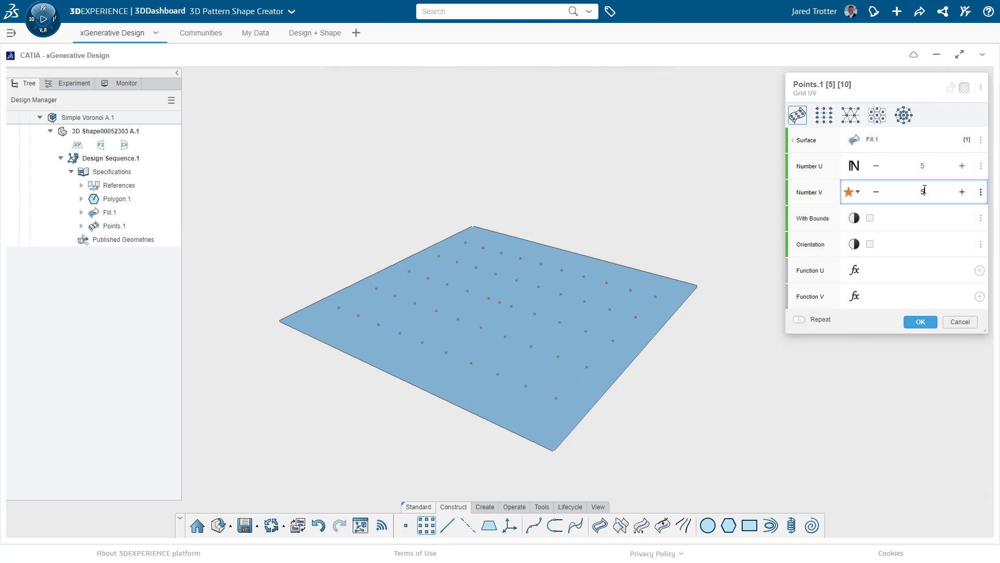
click(921, 321)
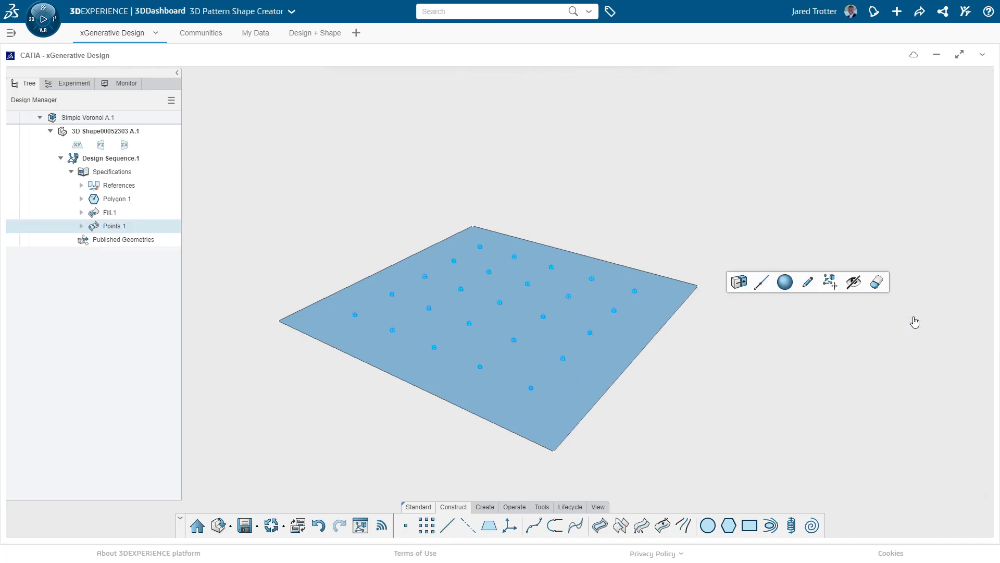
Open the Graph Editor and add a Voronoi node found by searching 'voro'
click(361, 525)
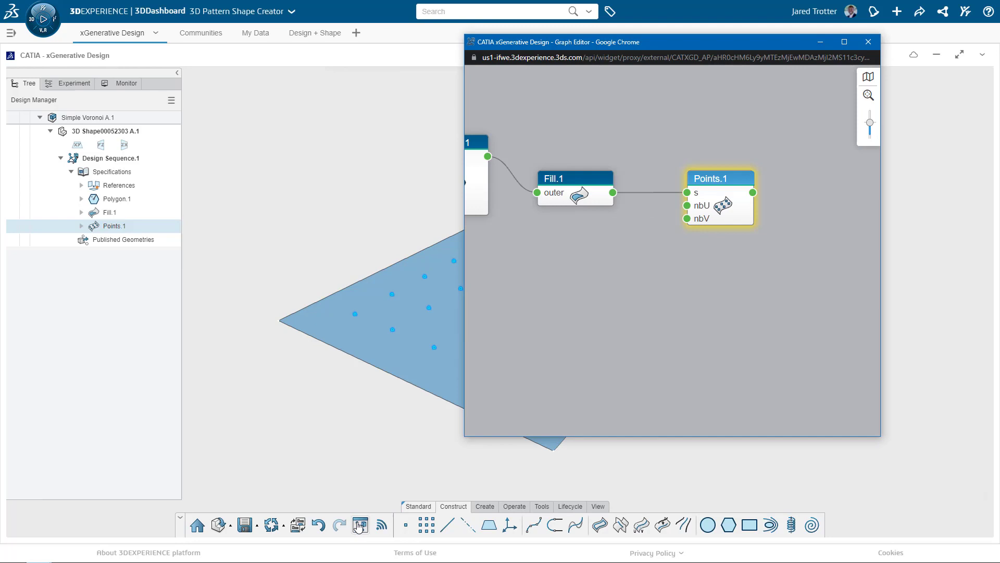
drag(531, 44, 651, 86)
click(622, 472)
text(voro)
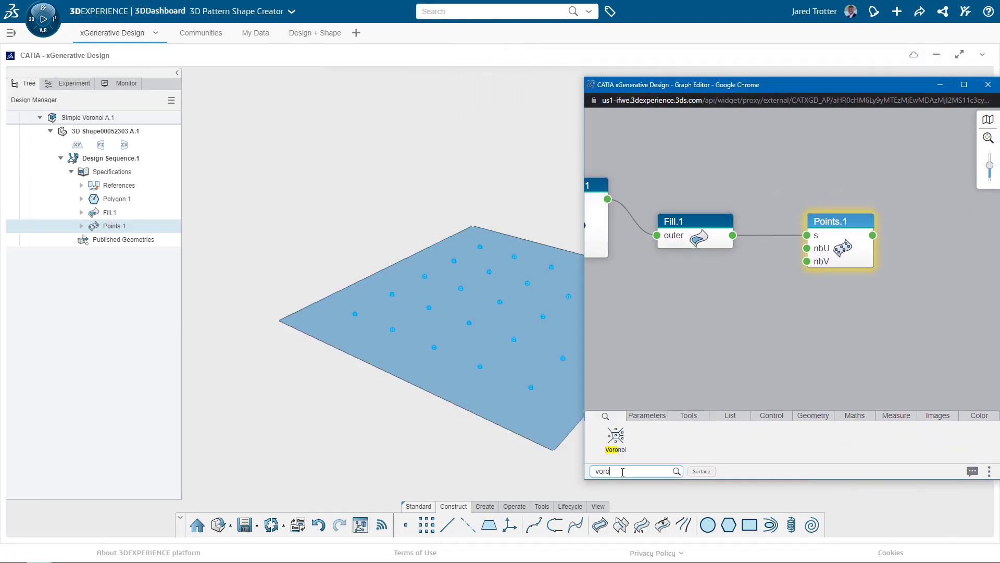
drag(615, 437, 933, 242)
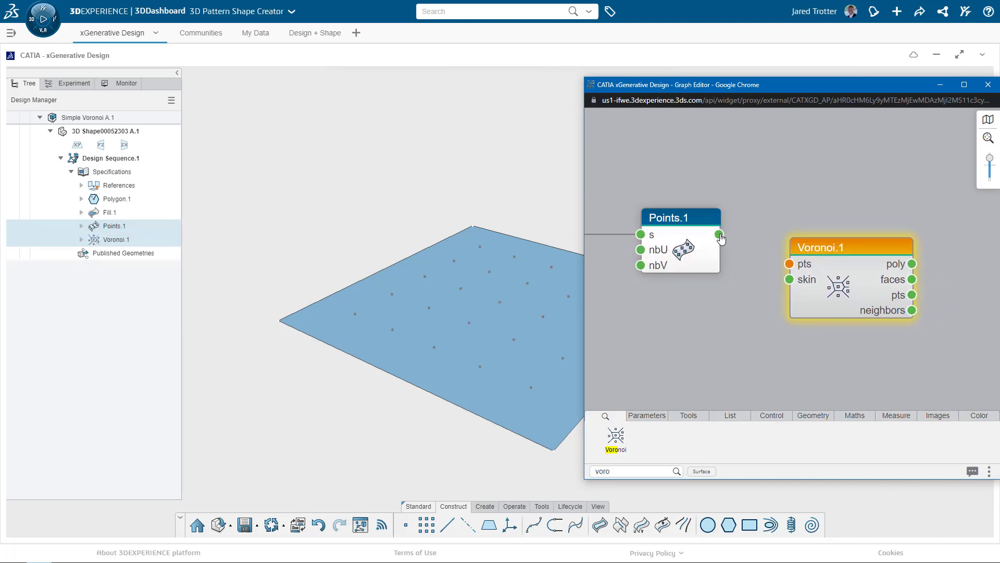
Insert a Flatten node after Points.1 and wire its output to Voronoi.1's pts input
drag(719, 234, 757, 196)
text(fla)
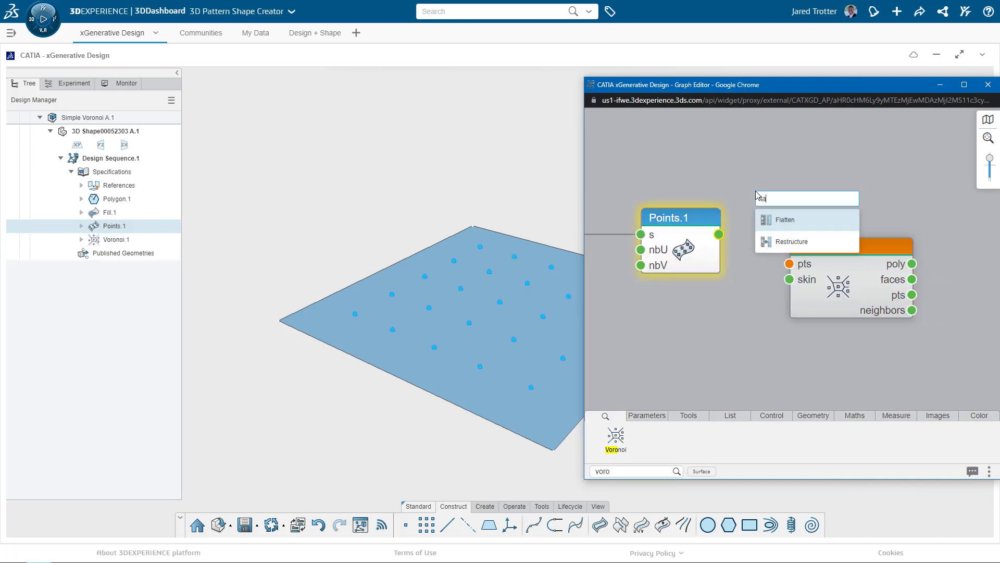
text(t)
key(Return)
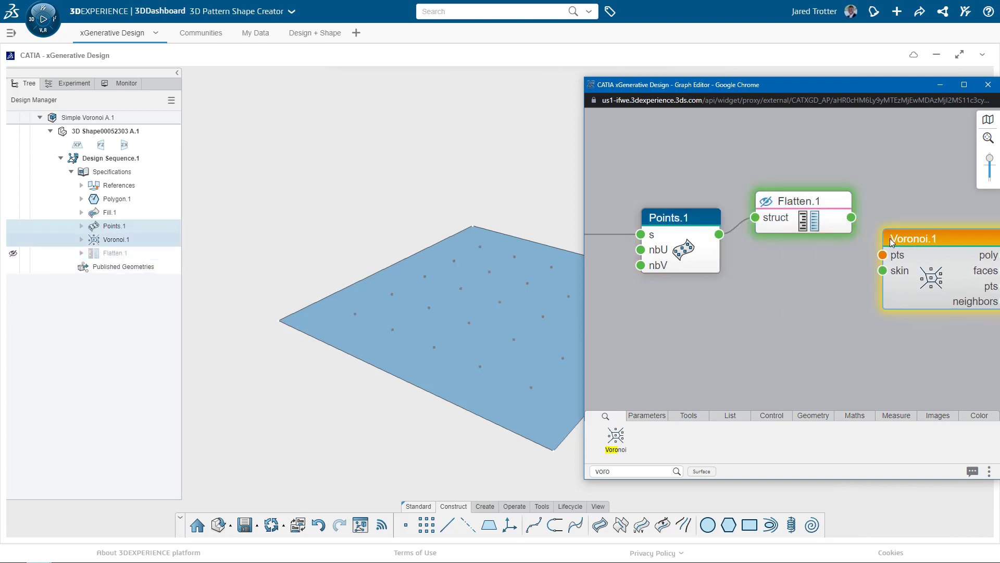
drag(851, 224, 714, 261)
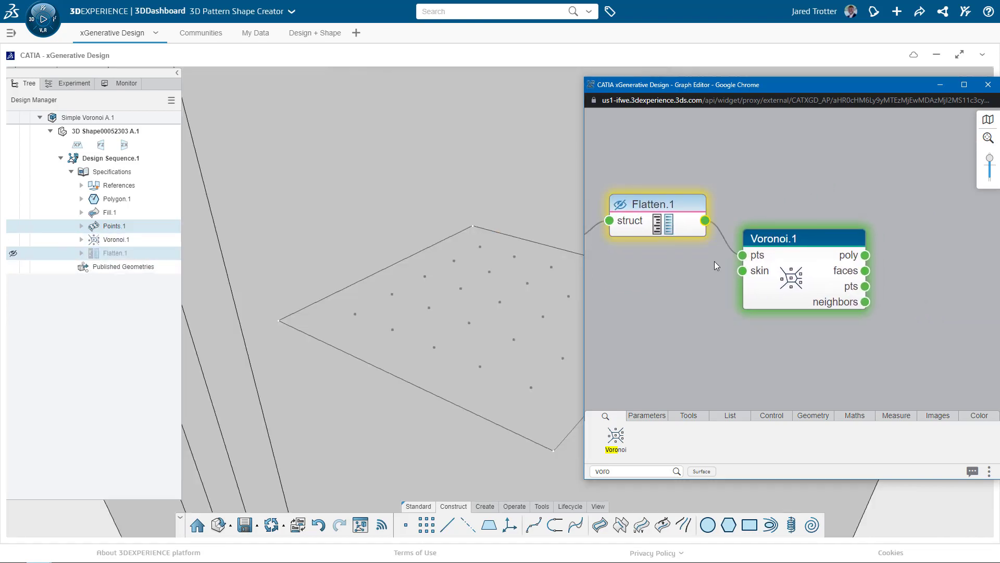
Add a Boundary node fed by Voronoi.1's faces output
double_click(745, 254)
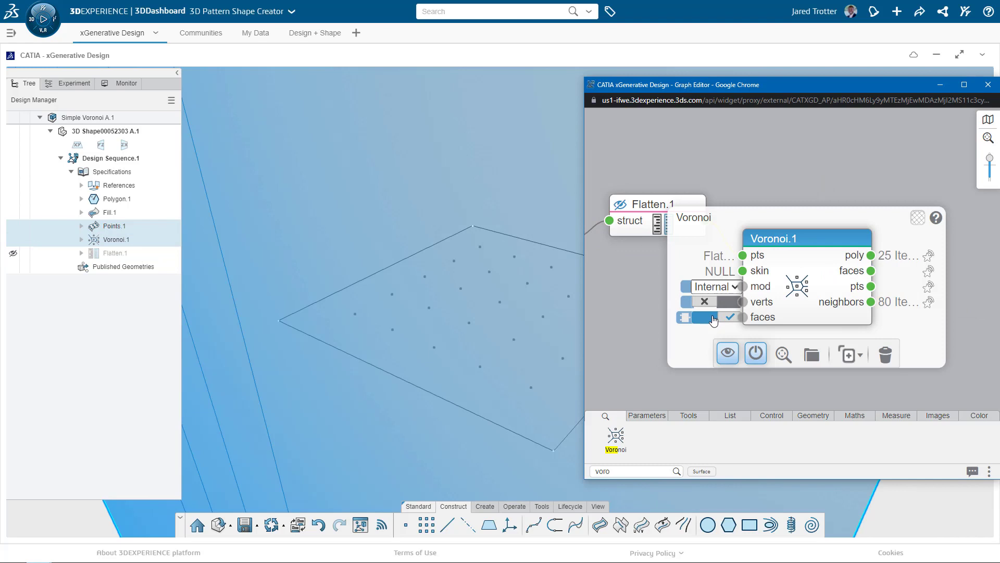
key(Escape)
drag(865, 271, 893, 267)
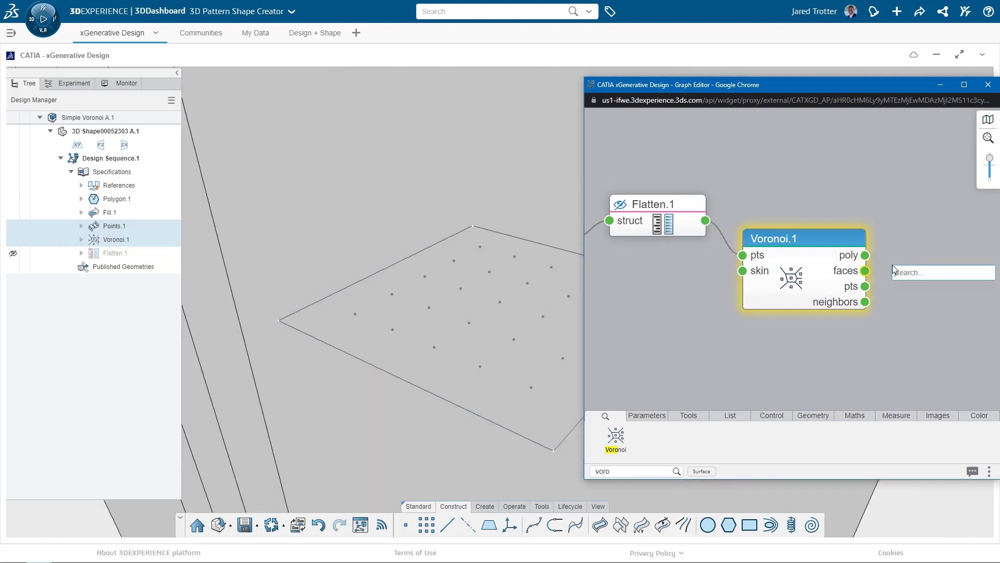
text(bou)
key(Return)
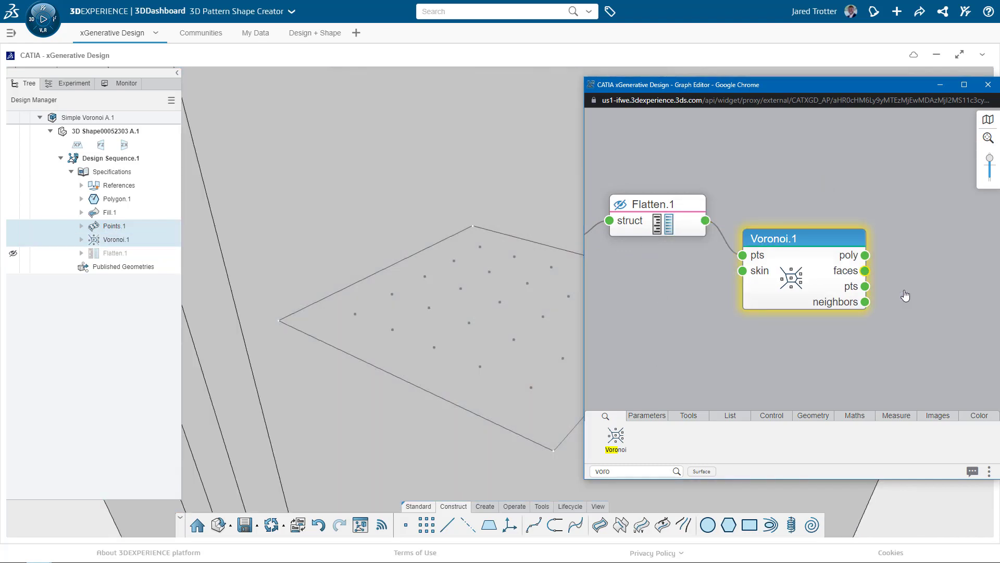
Edit Voronoi.1 to use Fill.1 as its skin
click(558, 339)
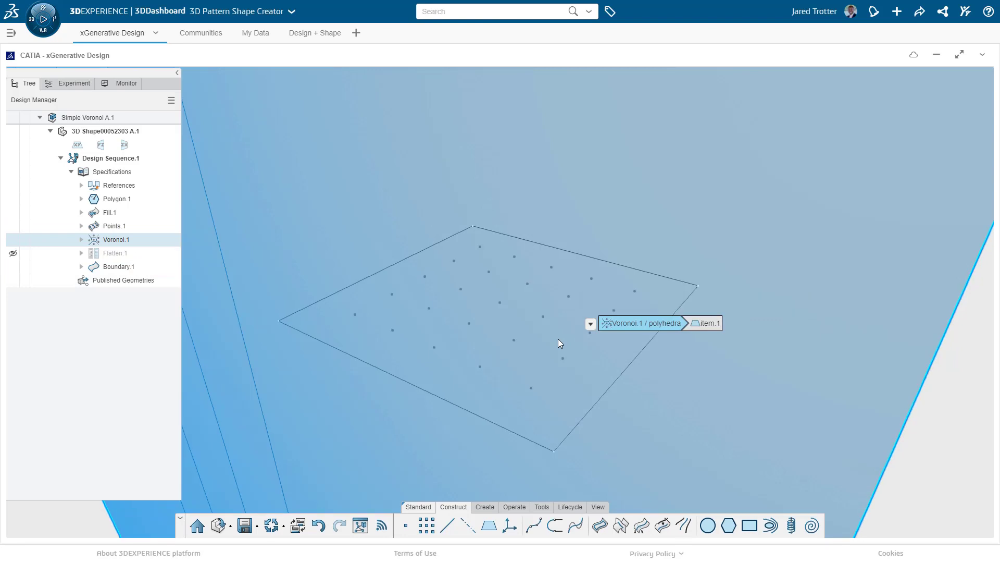
click(172, 239)
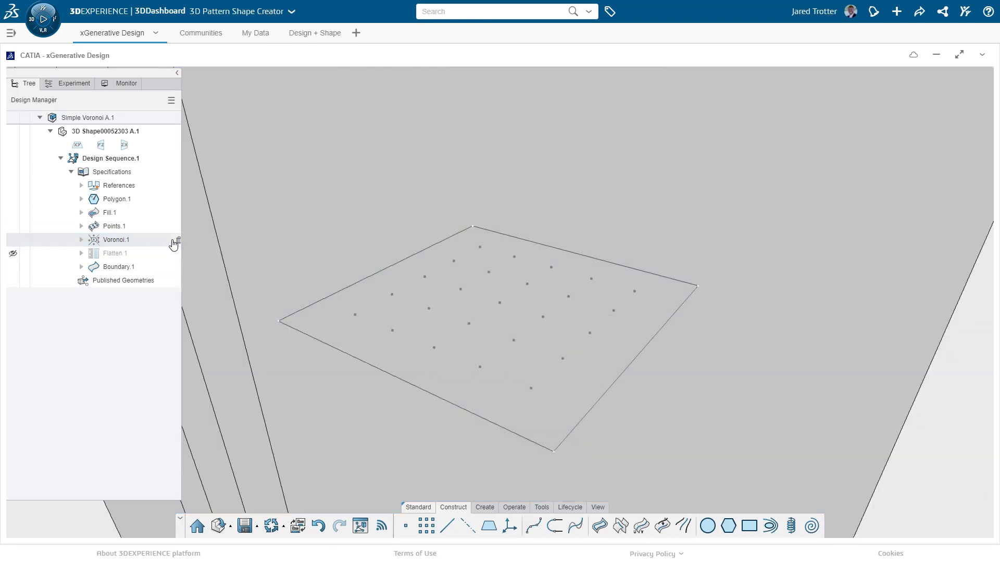
click(659, 322)
click(917, 247)
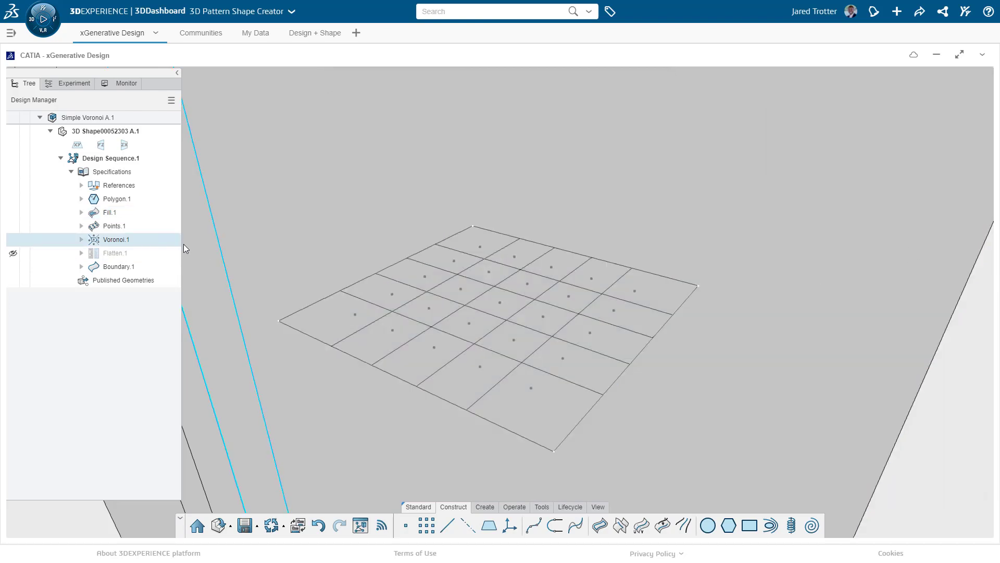
Hide Voronoi.1 and orbit and zoom to view the rectangular cell pattern
click(14, 240)
middle_drag(237, 342, 412, 499)
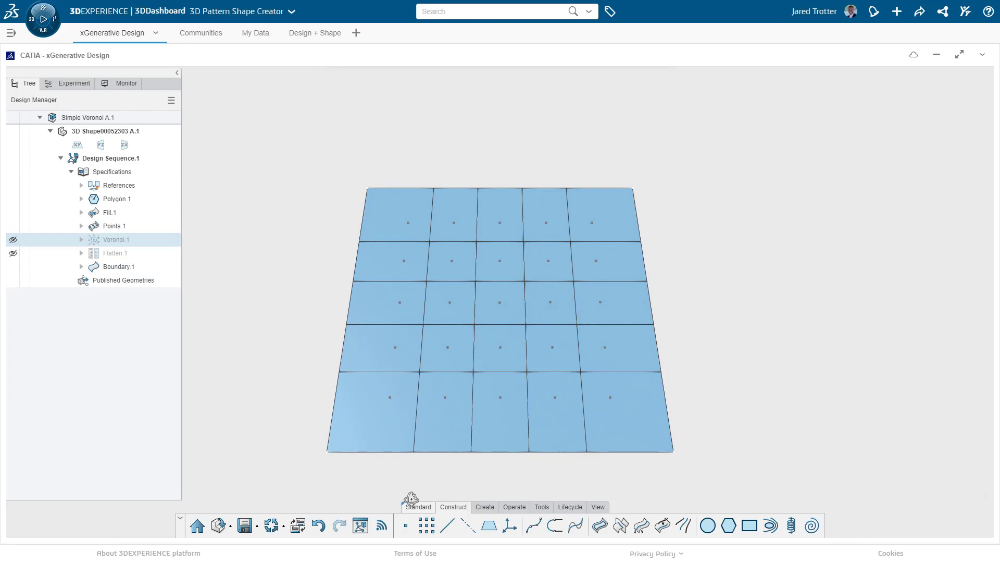
scroll(586, 396, up, 3)
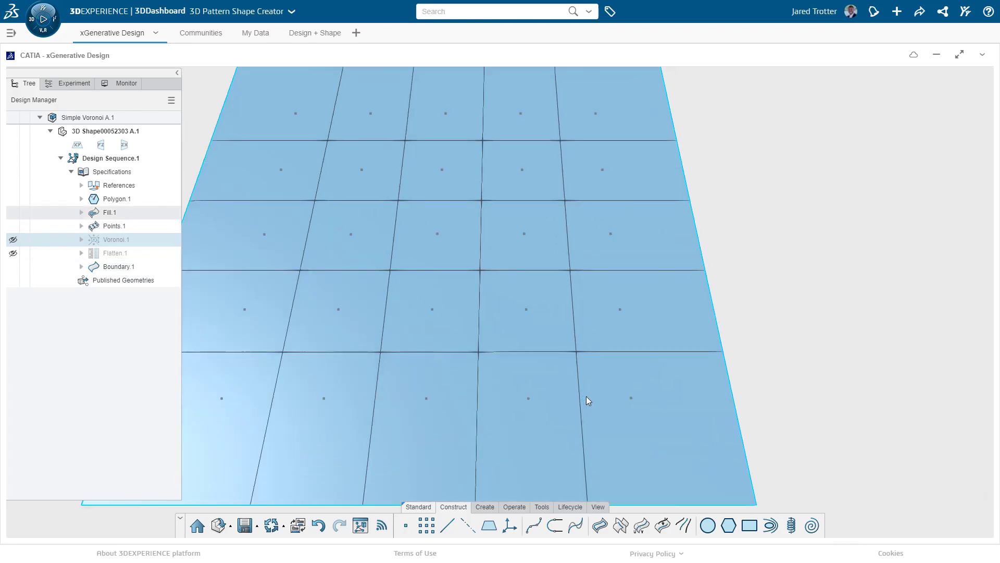
scroll(587, 396, up, 2)
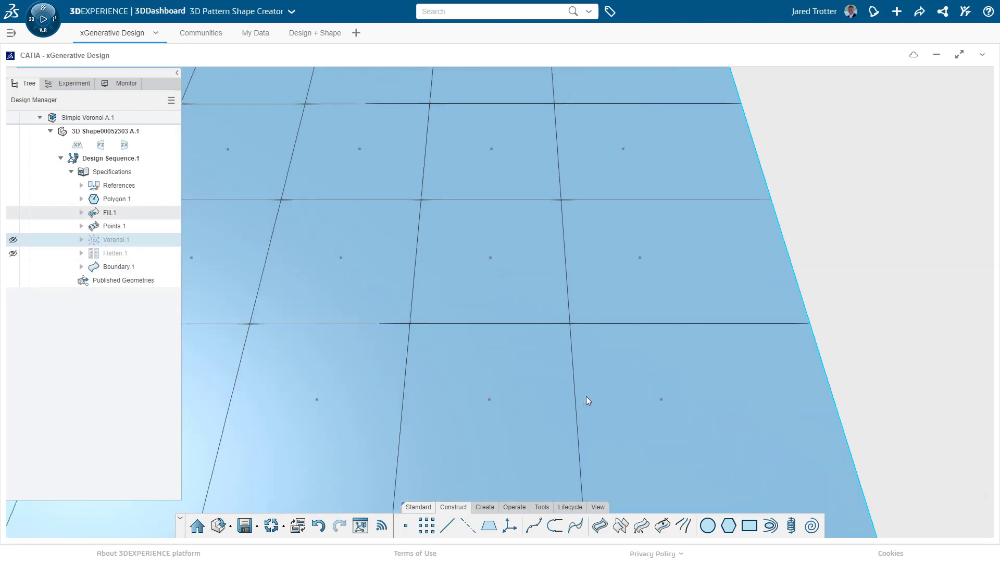
click(447, 525)
click(492, 403)
click(496, 407)
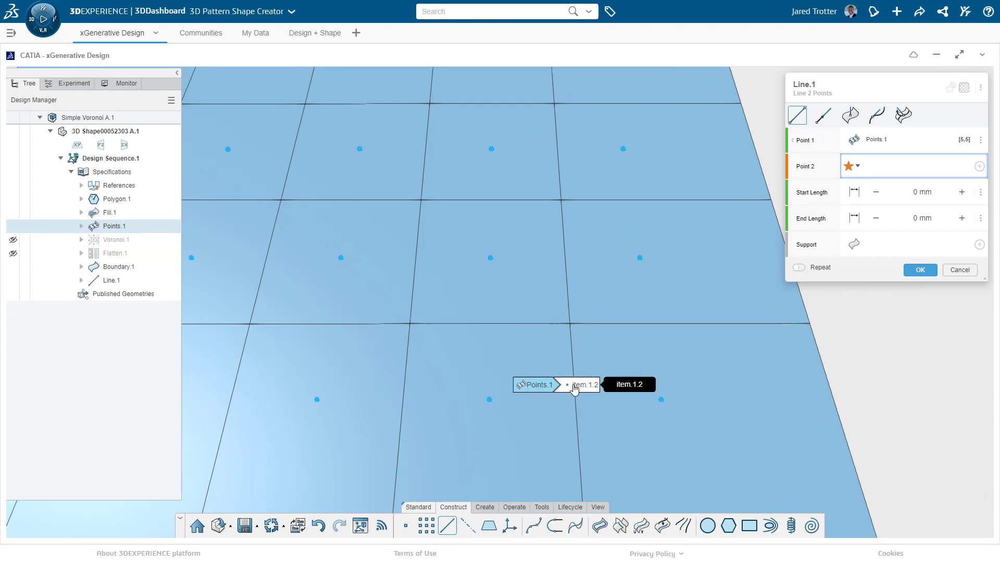
click(751, 385)
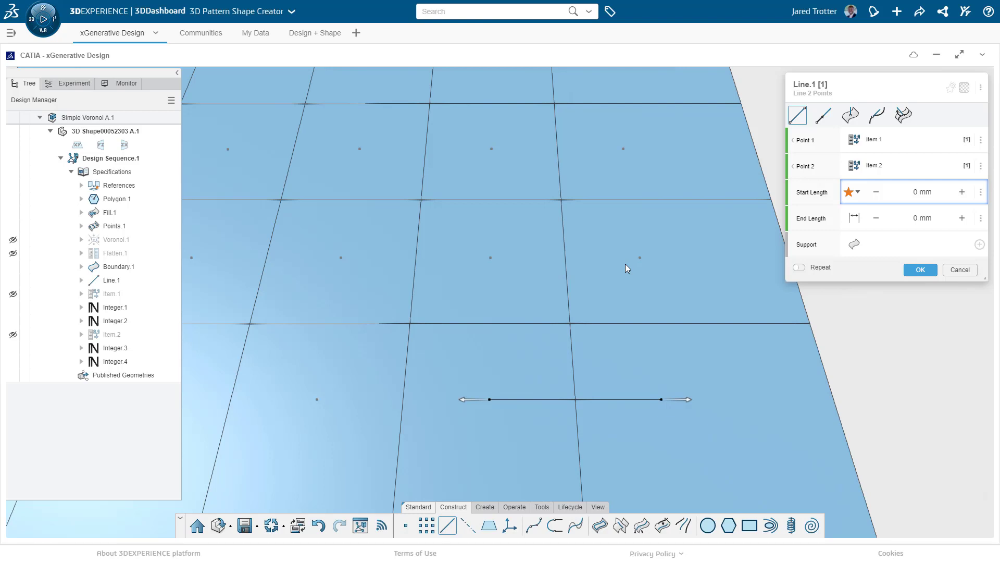
click(960, 270)
Start a second Points feature as a radial grid placed on the xy plane
scroll(949, 271, down, 3)
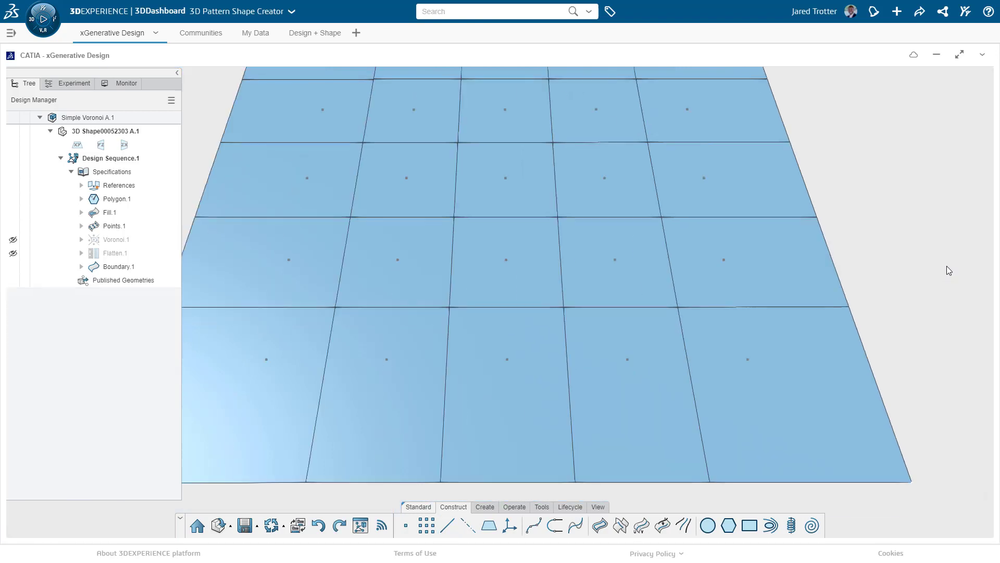
scroll(948, 266, down, 2)
middle_drag(948, 267, 796, 304)
click(426, 525)
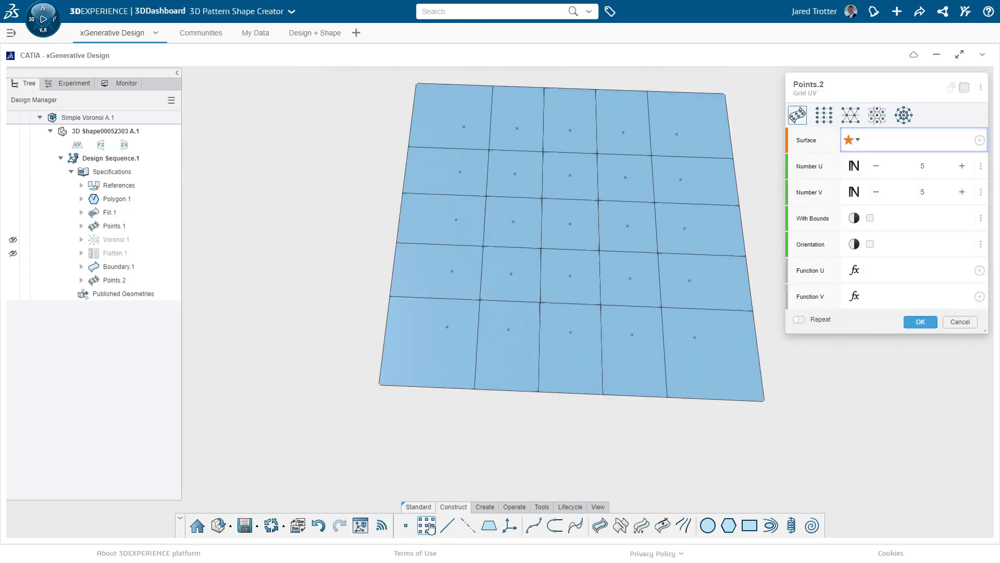
click(901, 118)
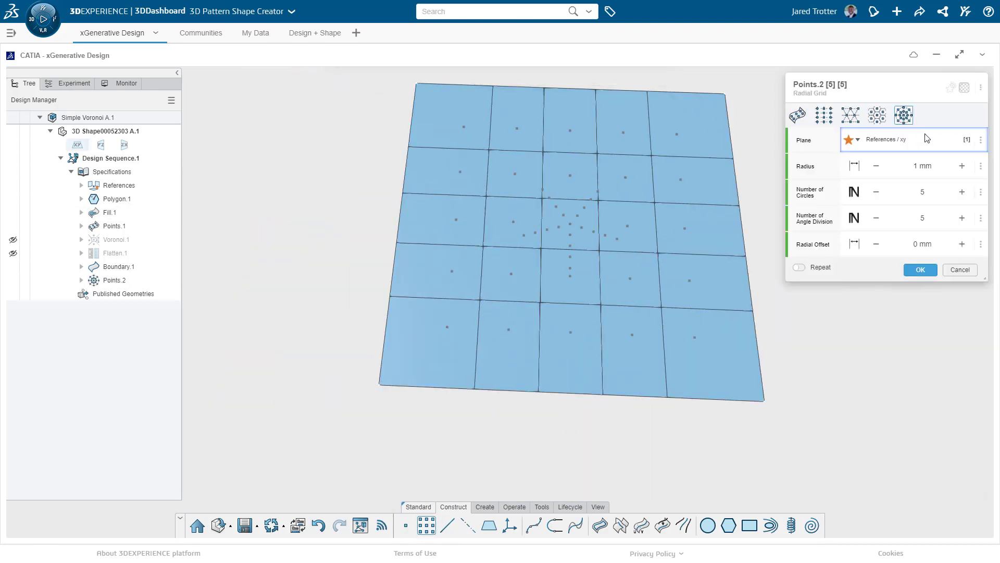
click(980, 139)
click(930, 183)
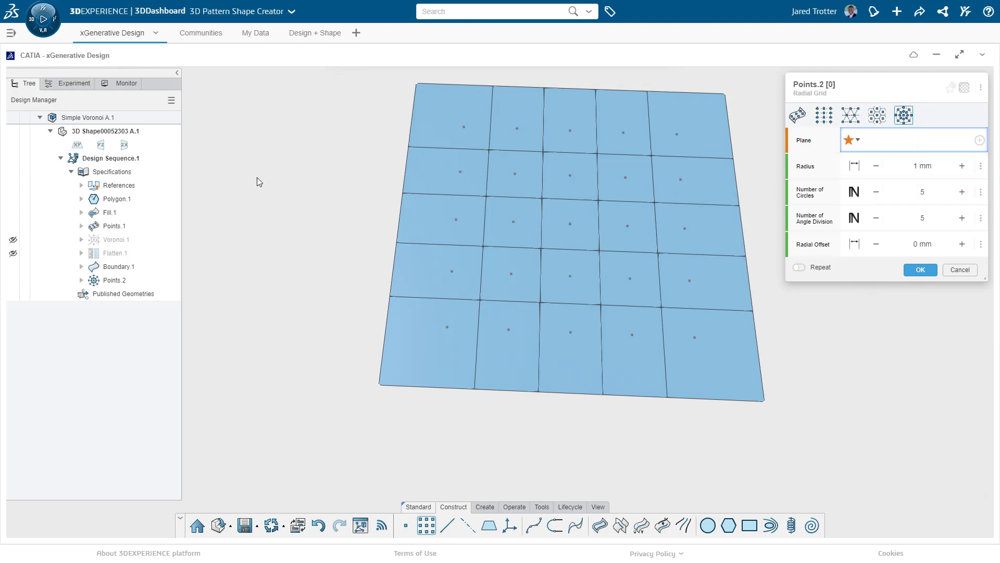
click(89, 150)
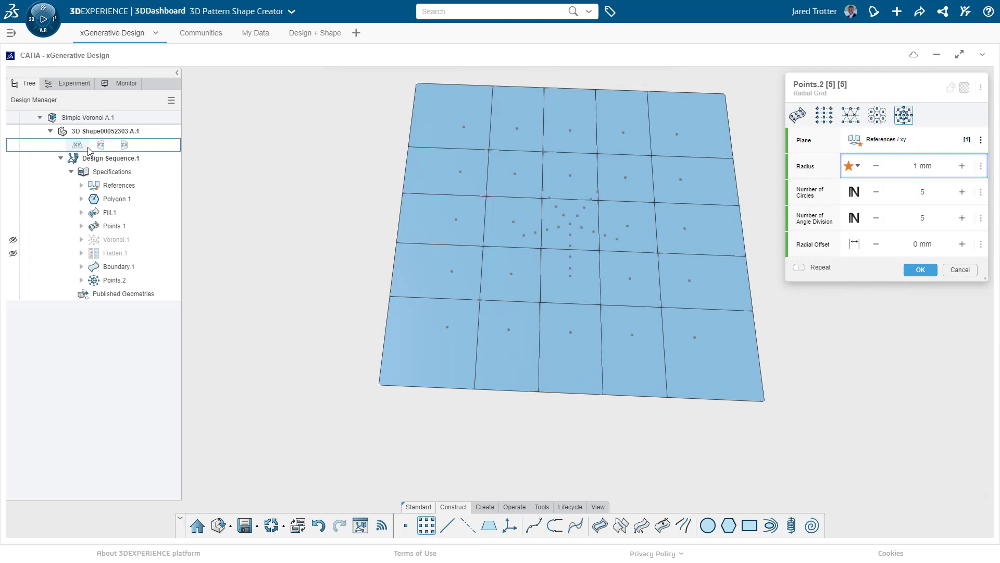
Give the radial grid a 3 mm radius, 8 circles and 8 angle divisions
triple_click(922, 166)
text(3)
triple_click(920, 187)
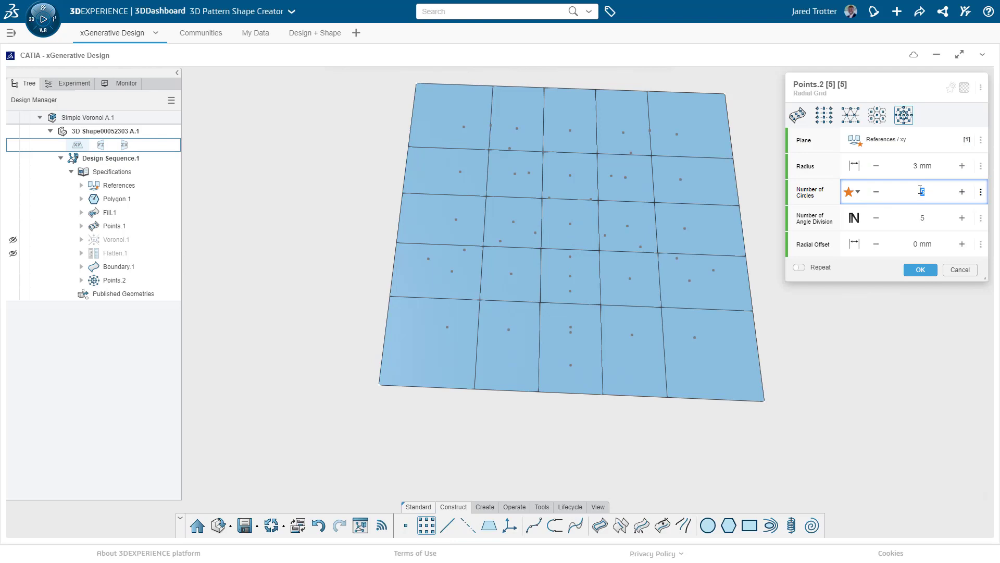
text(8)
key(Tab)
click(921, 270)
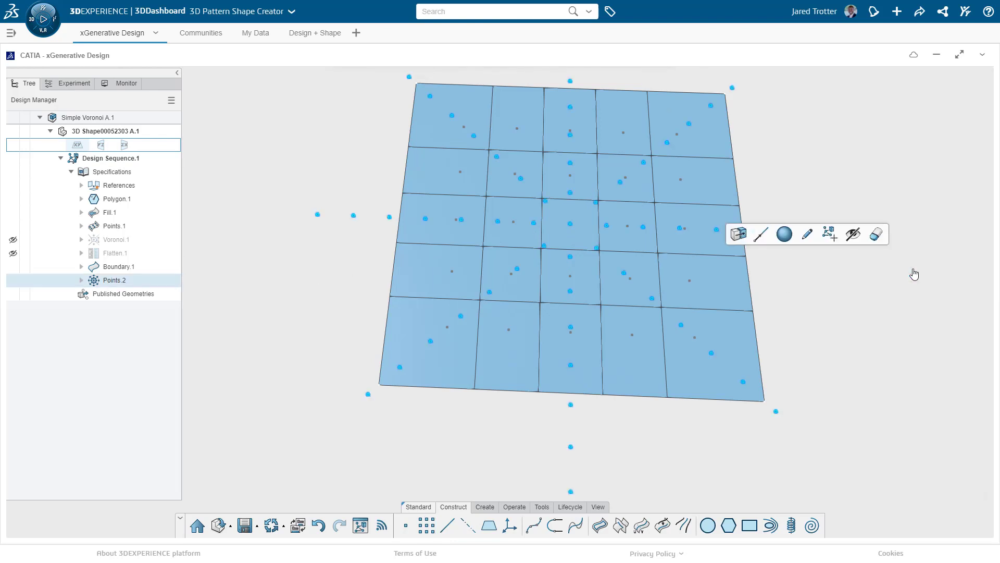
In the Graph Editor, route Points.2 through a new Flatten.2 node into Voronoi.1's pts input
click(177, 72)
middle_drag(342, 163, 60, 207)
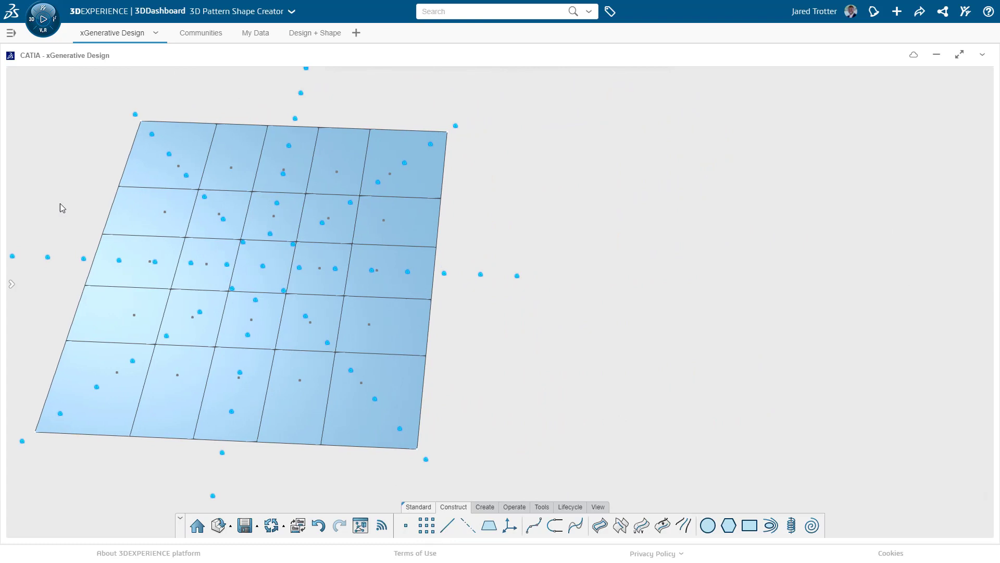
click(360, 525)
scroll(673, 282, down, 2)
scroll(673, 281, down, 5)
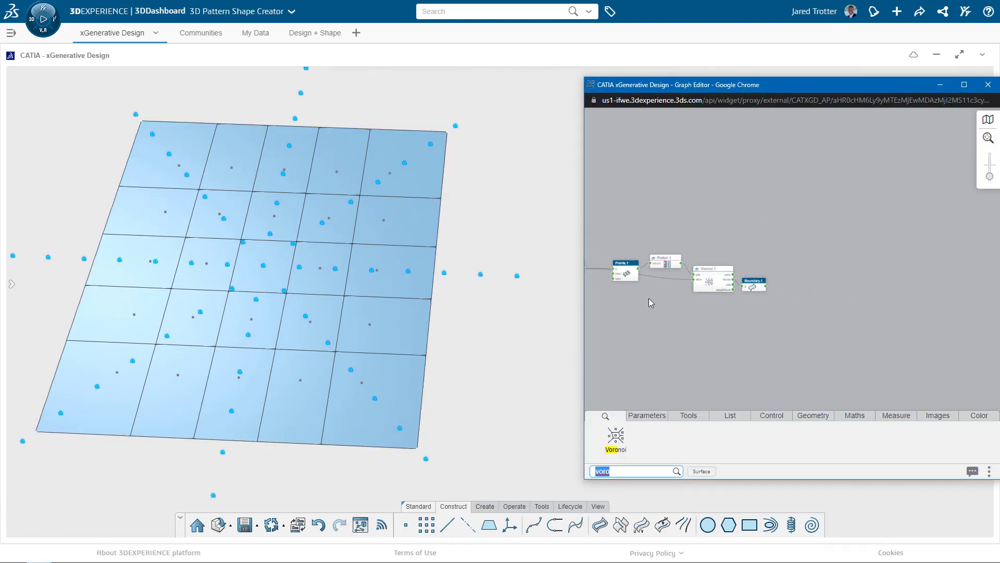
click(790, 279)
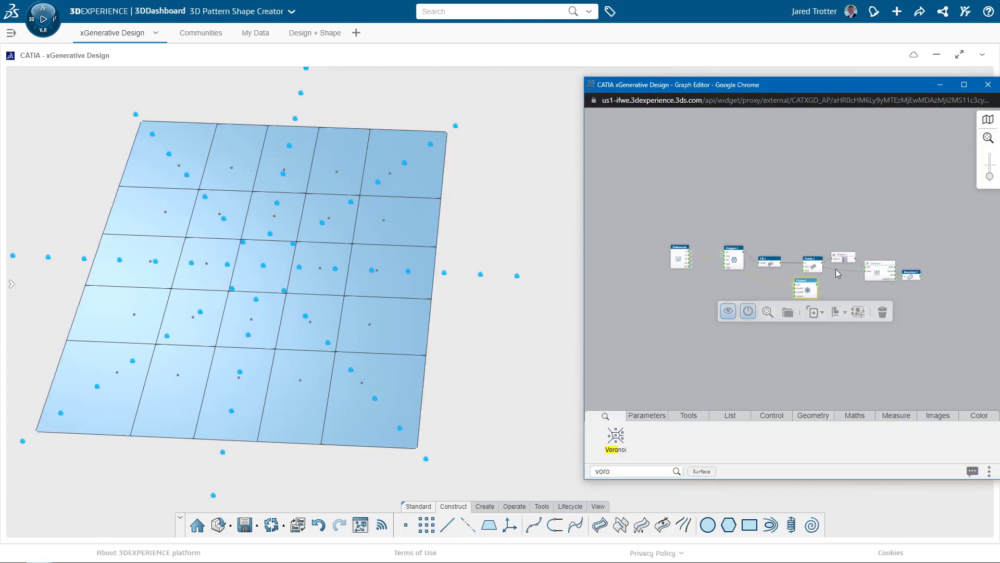
scroll(855, 276, up, 5)
drag(714, 326, 743, 329)
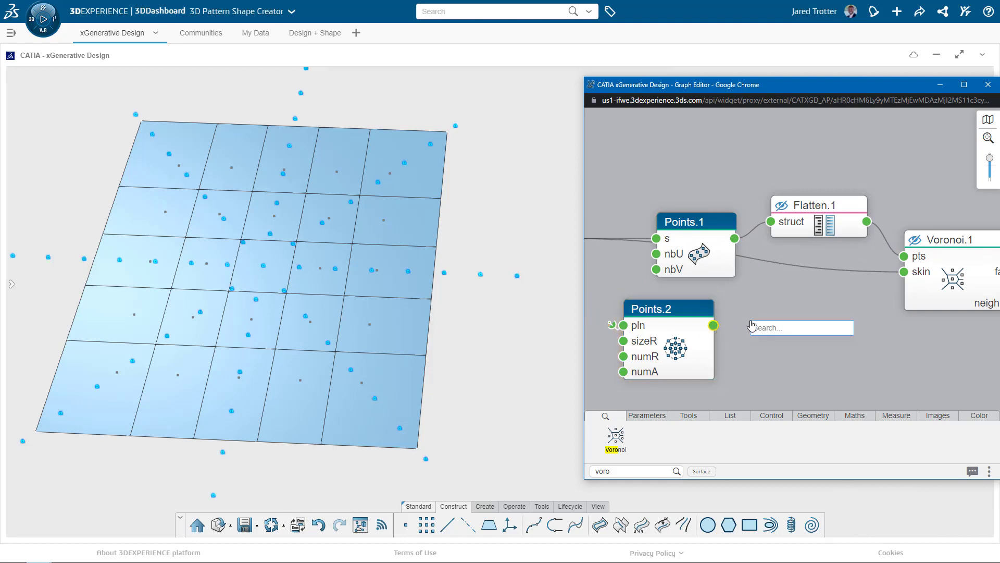
text(flat)
click(762, 352)
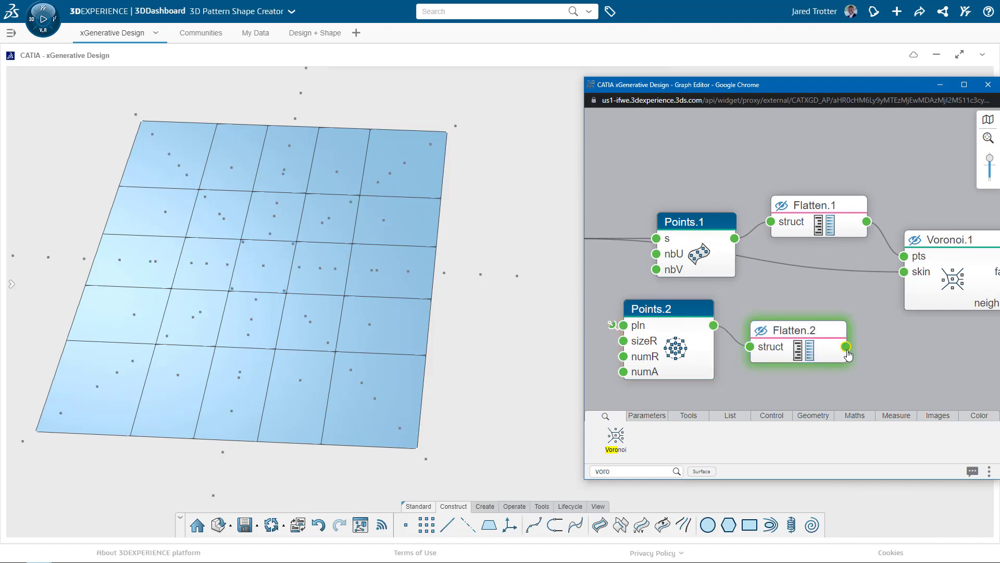
drag(846, 347, 904, 256)
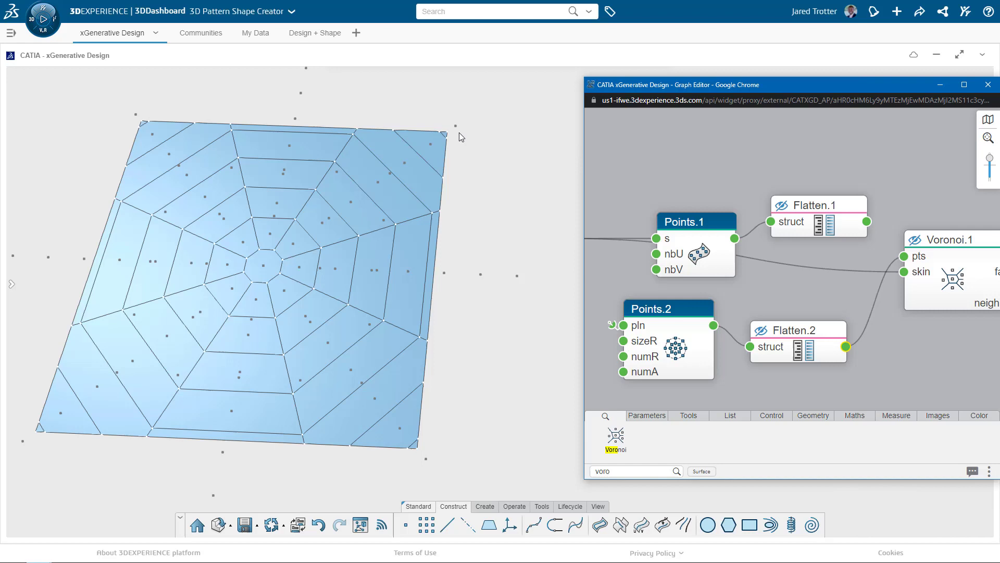
Add an Append Lists node and arrange Voronoi.1 and Flatten.2 around it
key(BackSpace)
key(BackSpace)
key(BackSpace)
key(BackSpace)
text(app)
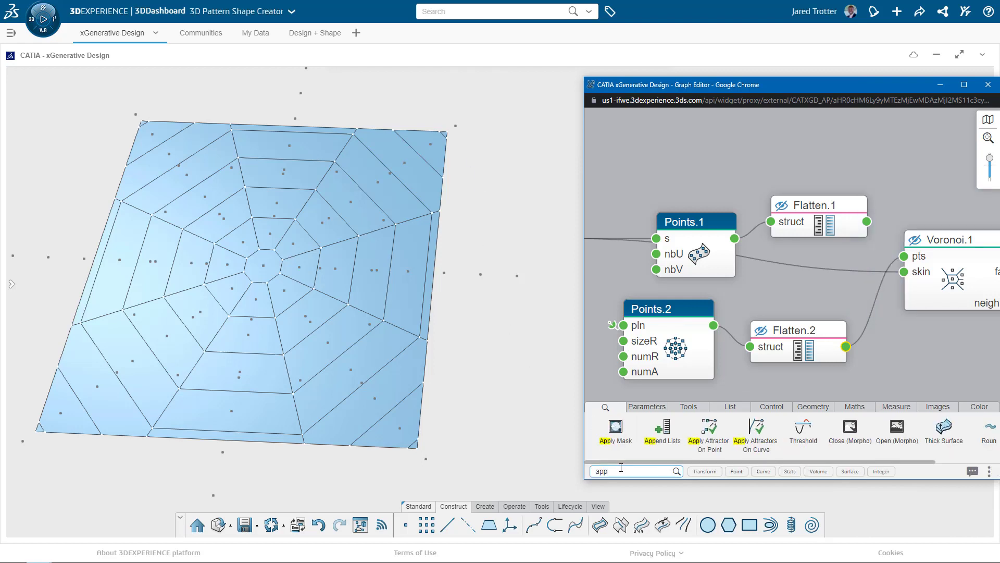
drag(651, 445, 892, 194)
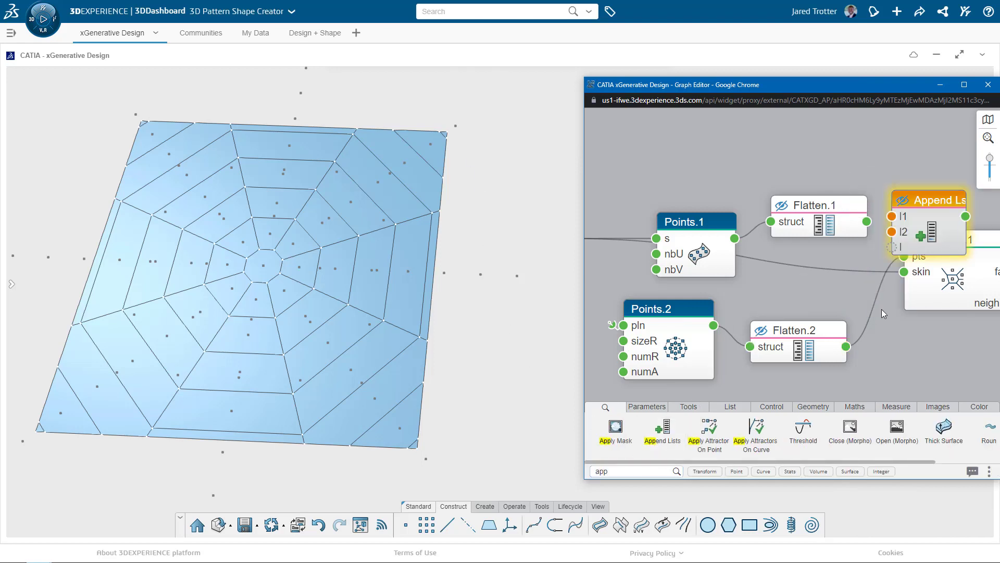
drag(800, 317, 722, 317)
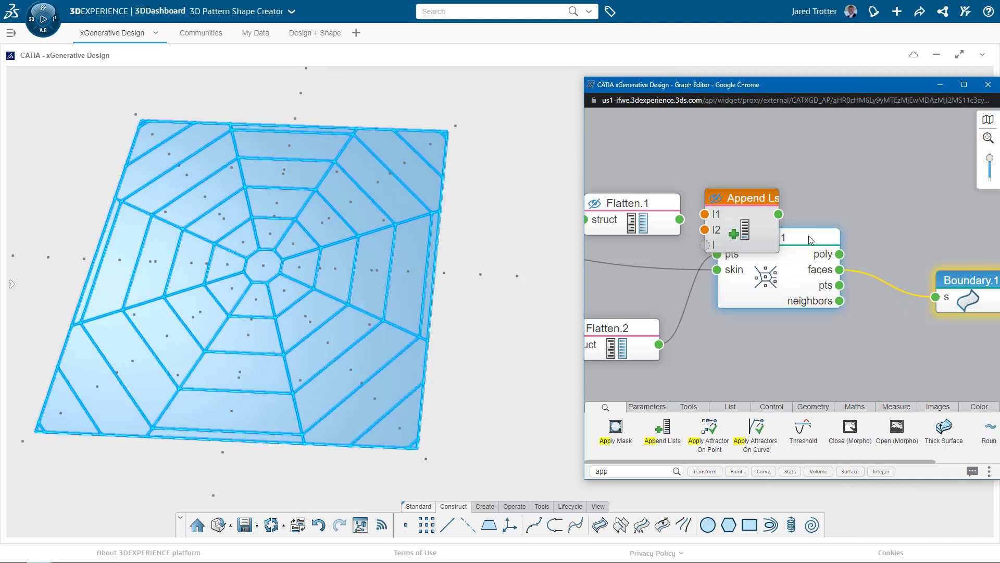
drag(808, 236, 884, 264)
drag(633, 327, 659, 307)
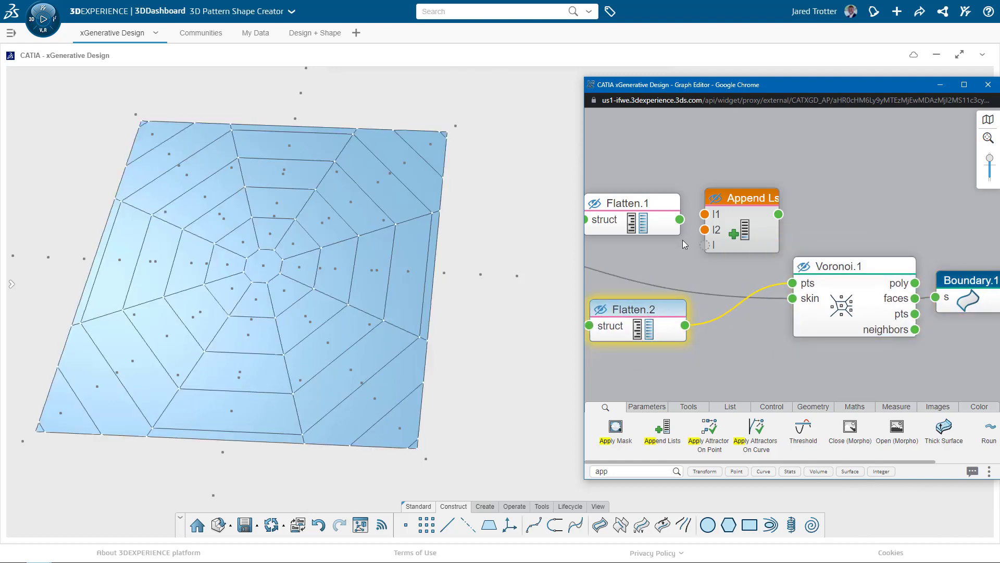
Wire Flatten.1 to l1, Flatten.2 to l2, and the merged list to Voronoi.1's pts
click(686, 220)
drag(688, 221, 704, 214)
click(684, 325)
click(705, 230)
drag(779, 214, 792, 283)
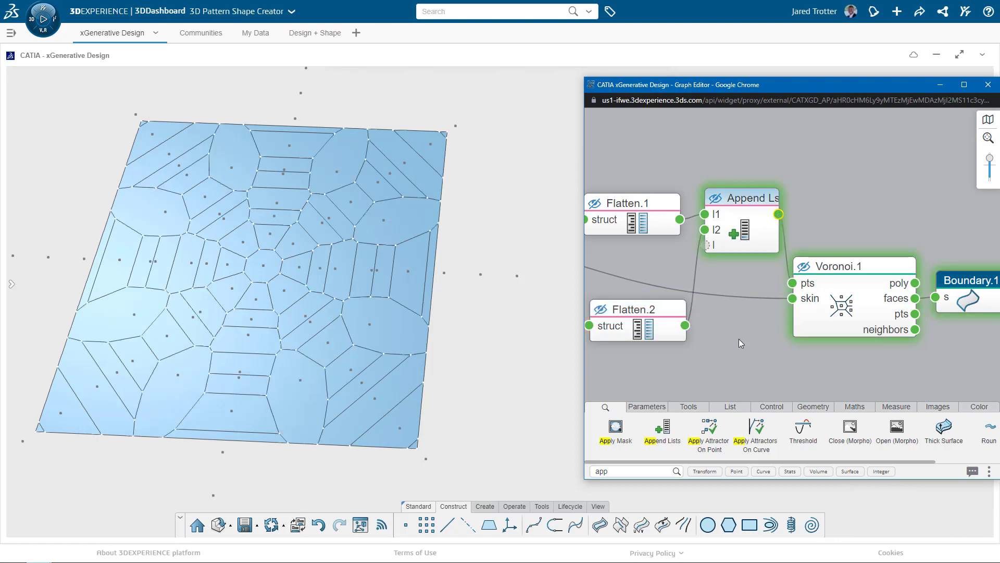
click(509, 337)
middle_drag(509, 337, 740, 346)
Edit Points.2 to raise the radial grid to 10 circles and 10 angle divisions
click(12, 284)
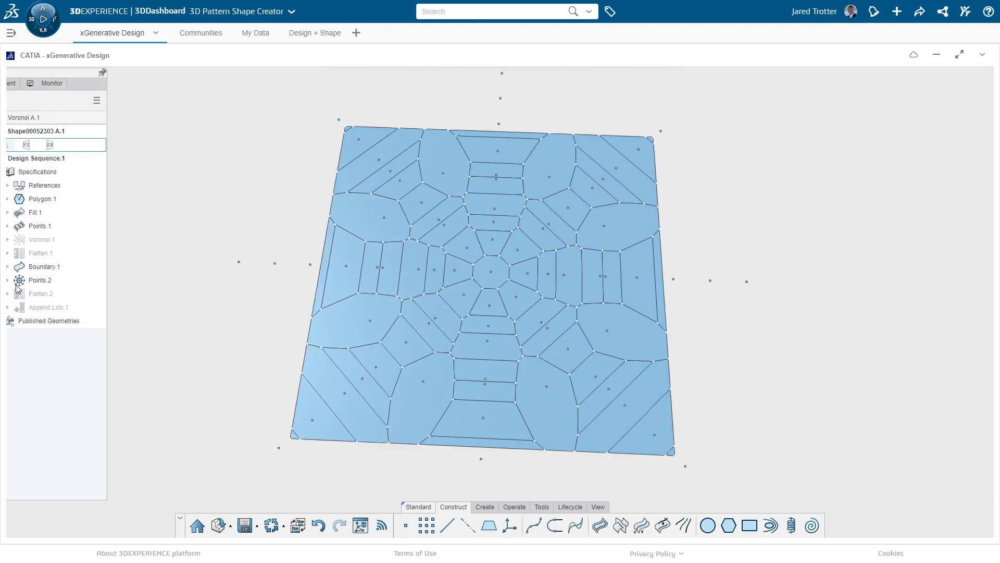
click(15, 285)
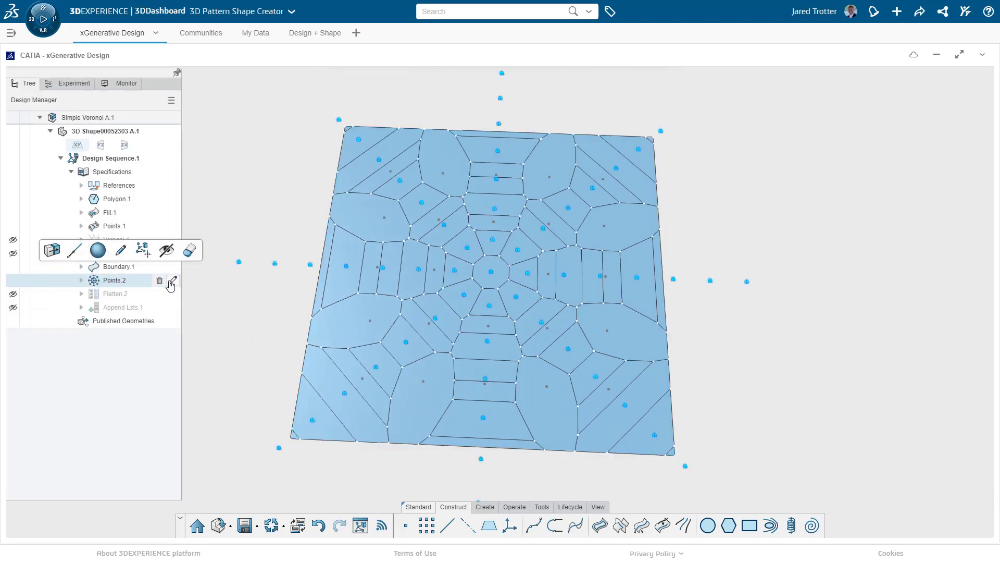
click(172, 281)
click(962, 191)
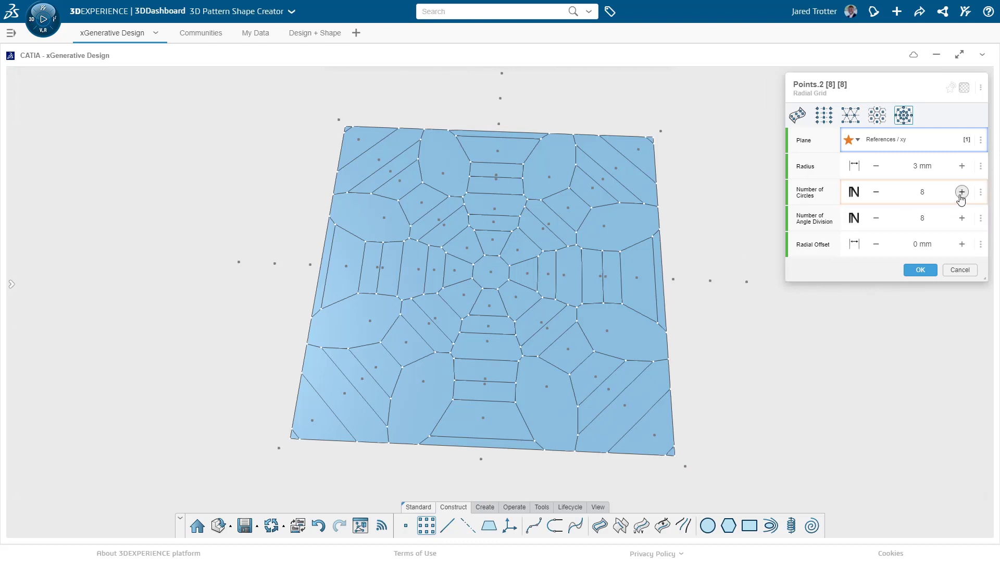
click(962, 192)
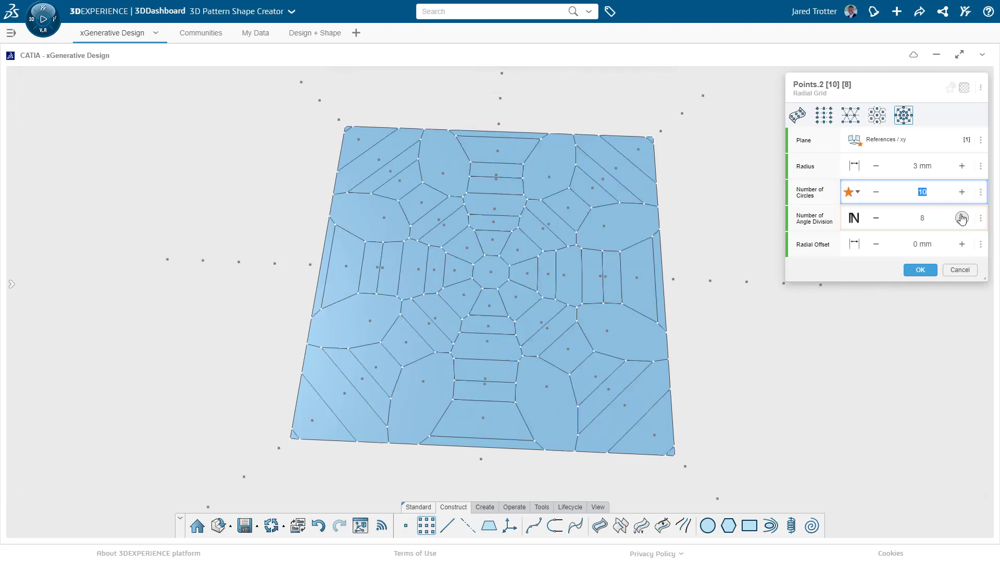
click(962, 218)
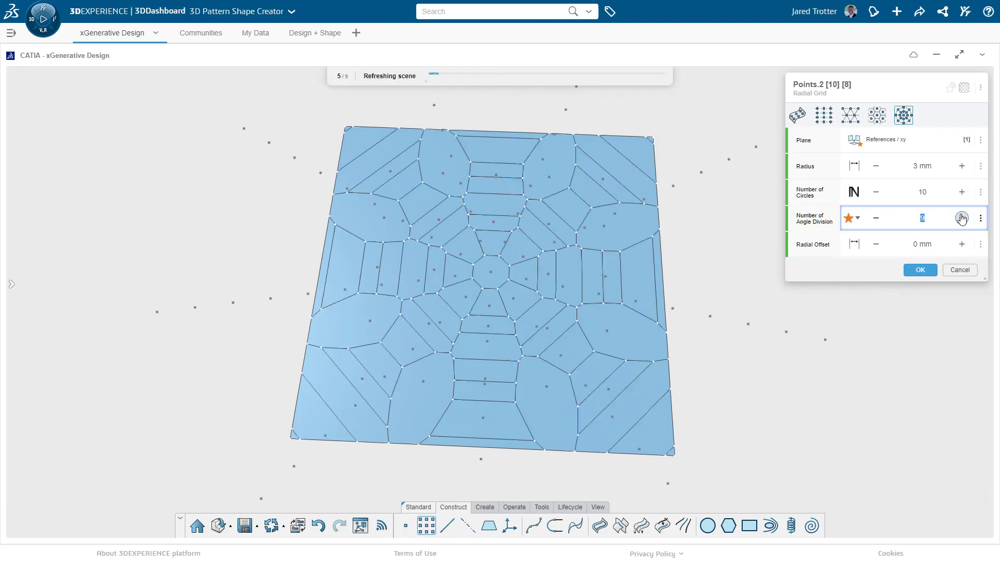
click(962, 218)
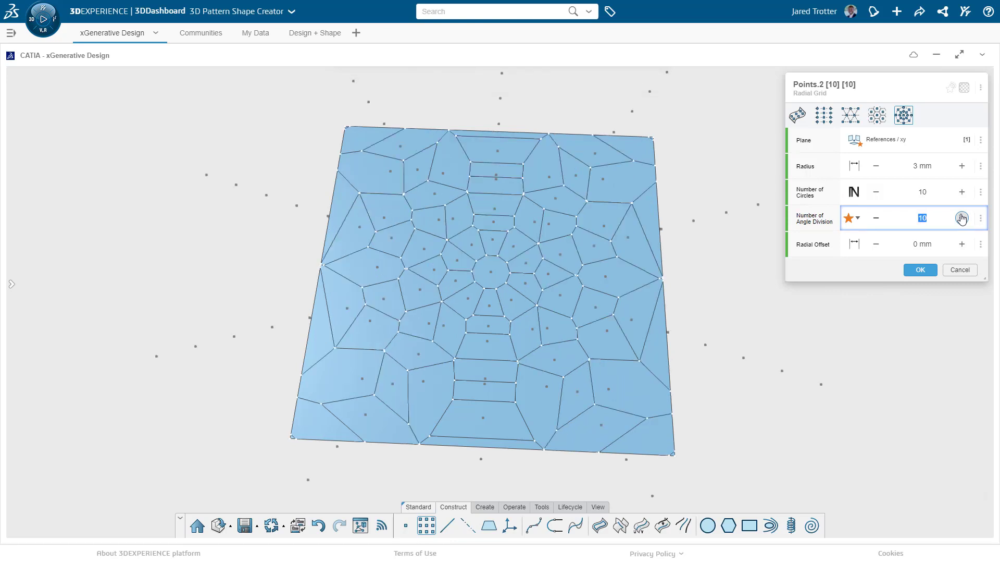
click(921, 269)
Hide the radial and rectangular point sets and orbit to a more frontal view
click(852, 299)
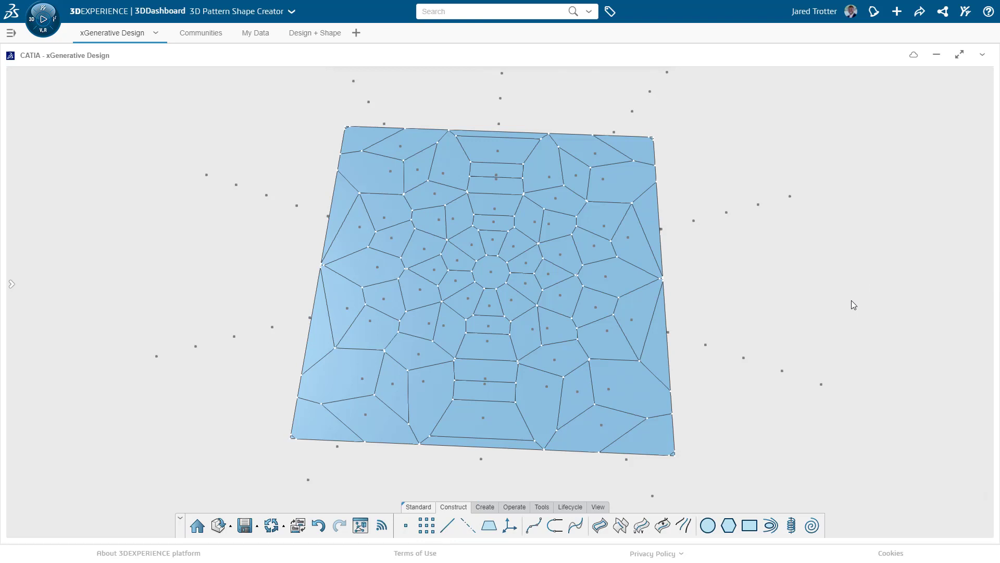
click(822, 386)
click(745, 351)
click(607, 390)
click(744, 355)
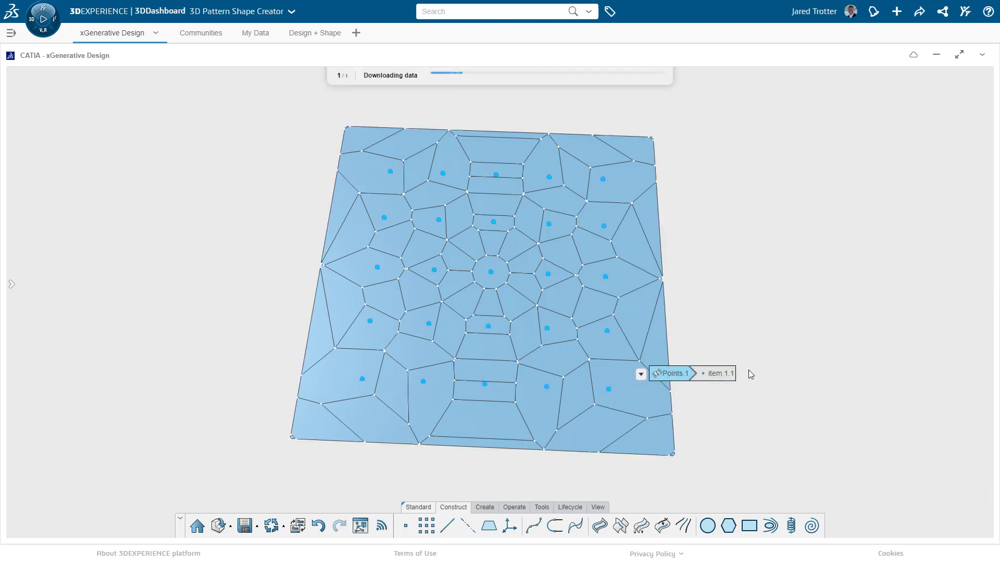
middle_drag(751, 336, 780, 325)
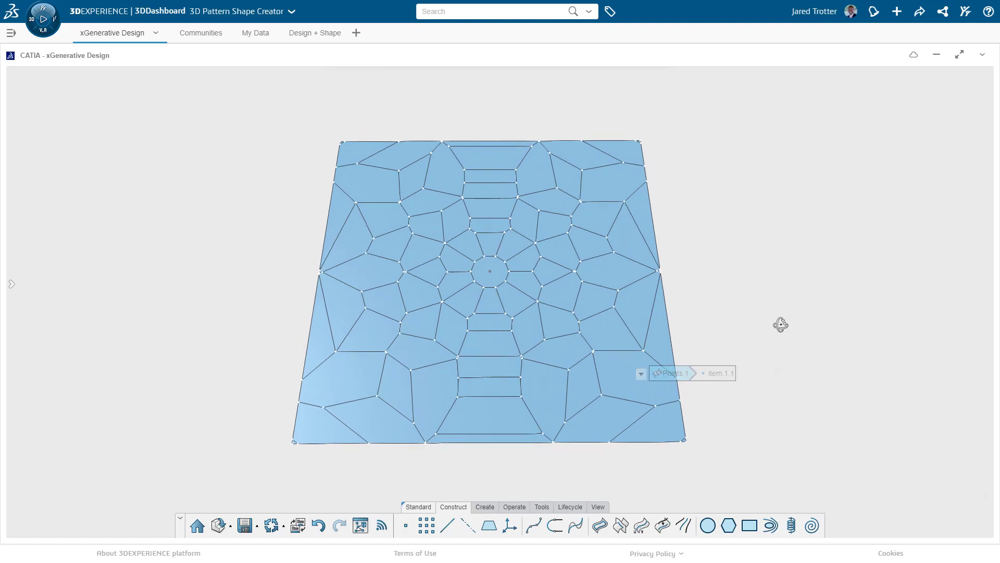